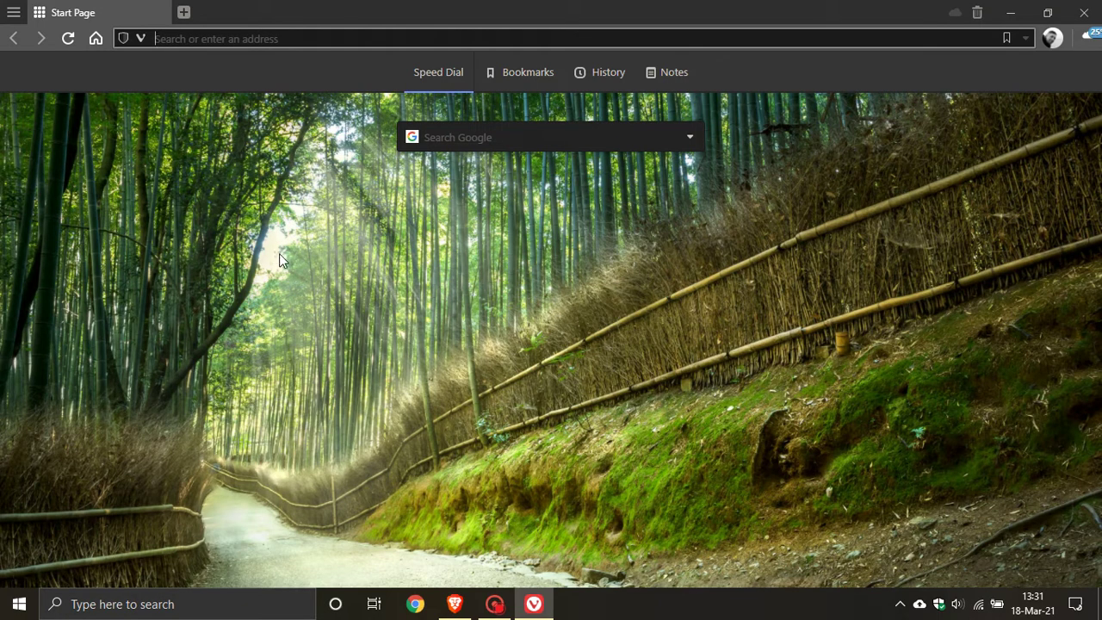
Open three new Start Page tabs and stack all tabs together by host
click(190, 14)
click(335, 15)
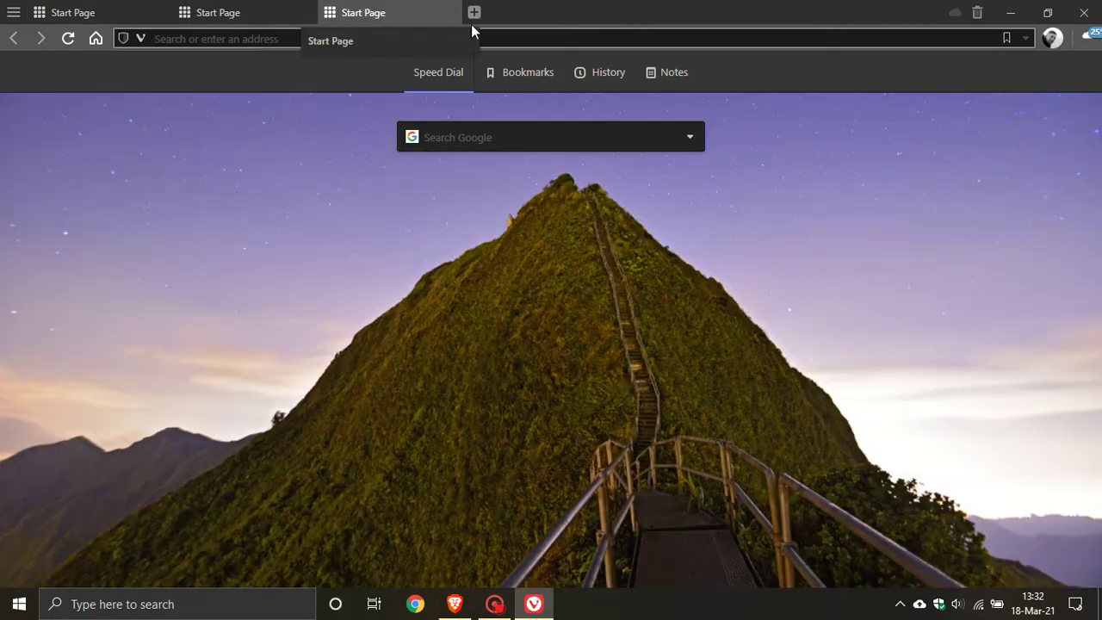
click(474, 12)
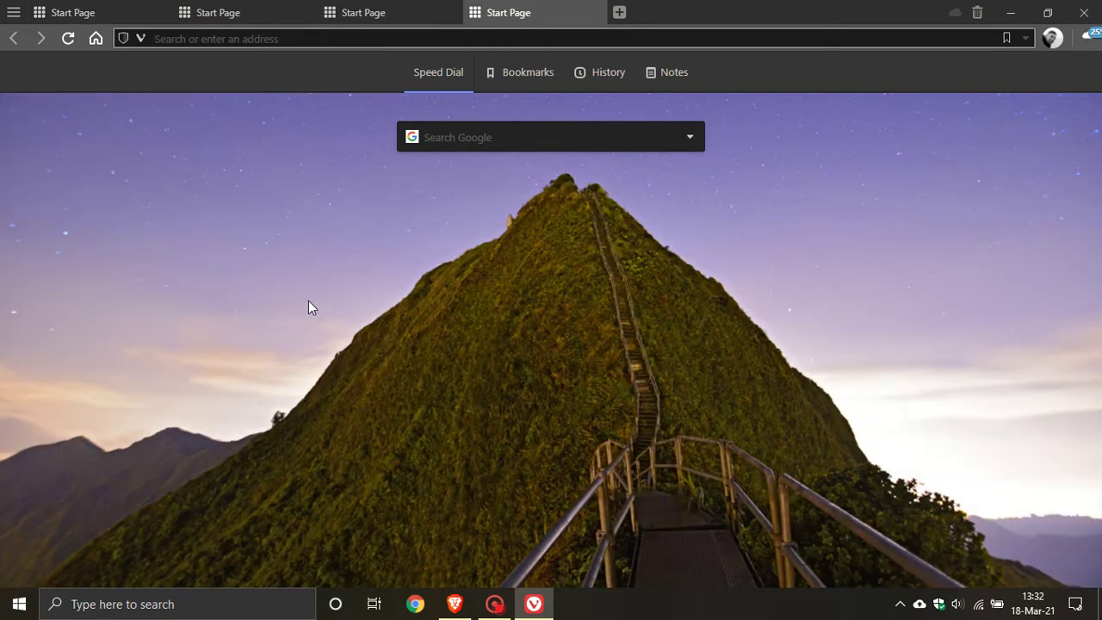
right_click(387, 14)
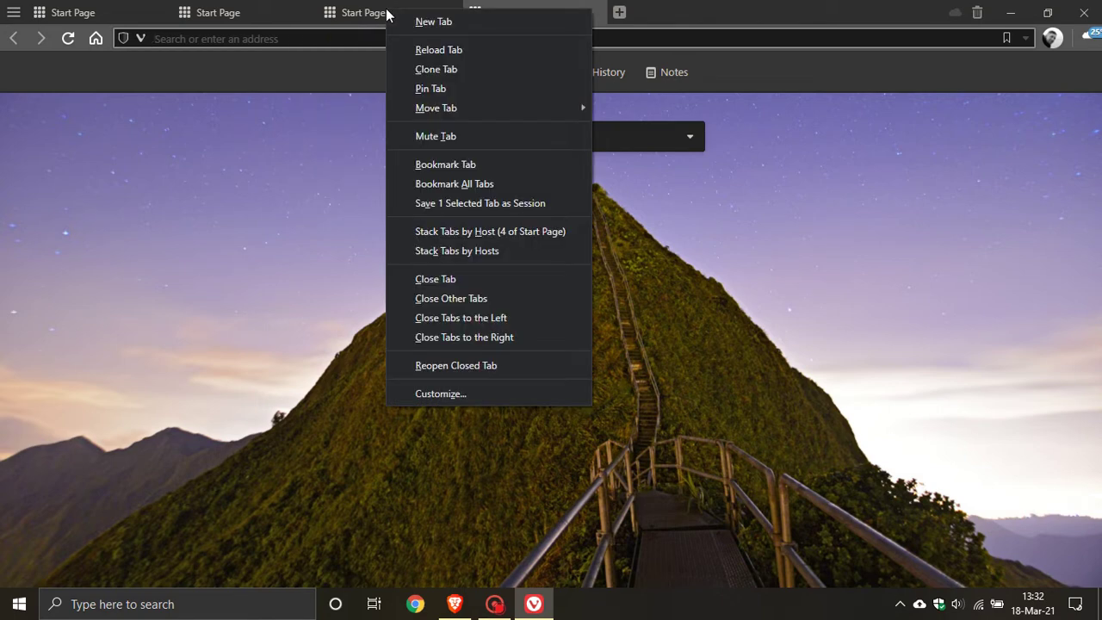
click(494, 252)
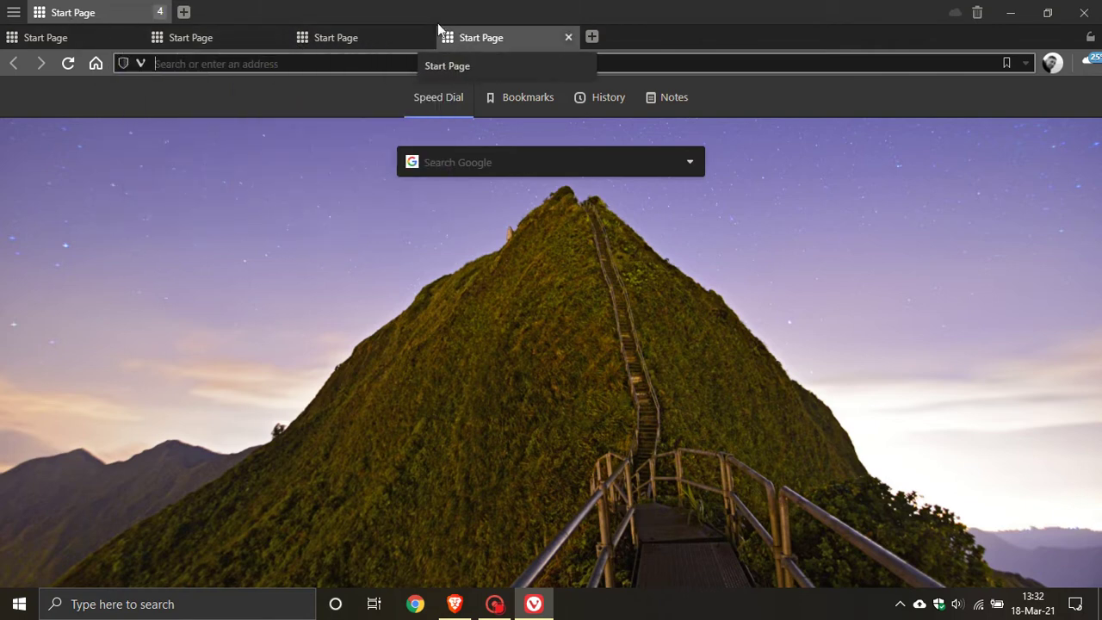
Ungroup the tab stack back into four separate Start Page tabs
mouse_move(125, 17)
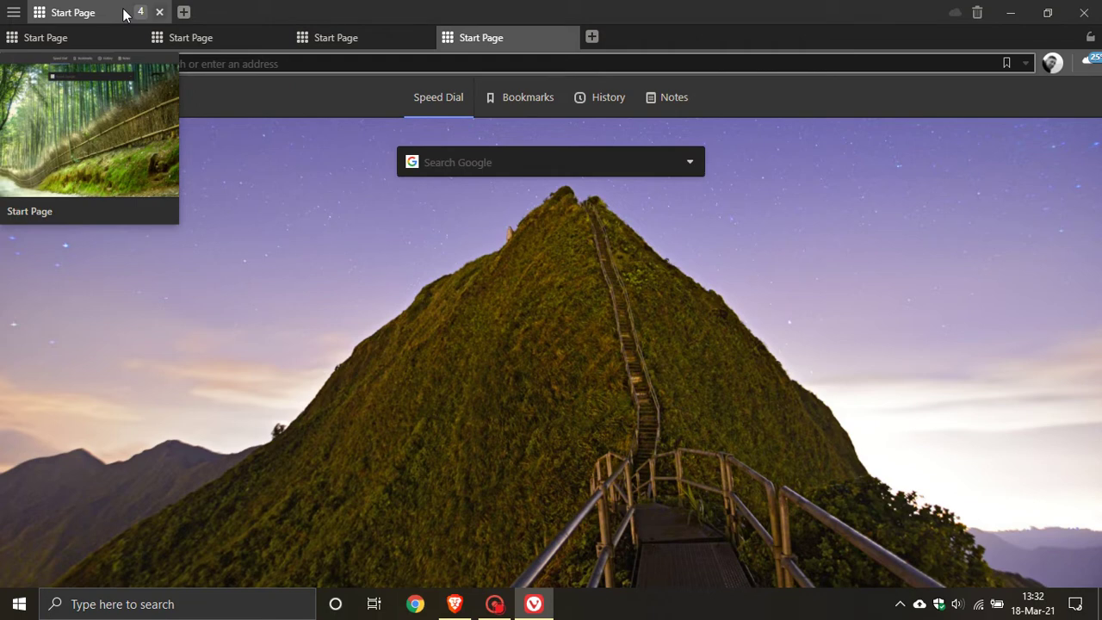
right_click(125, 14)
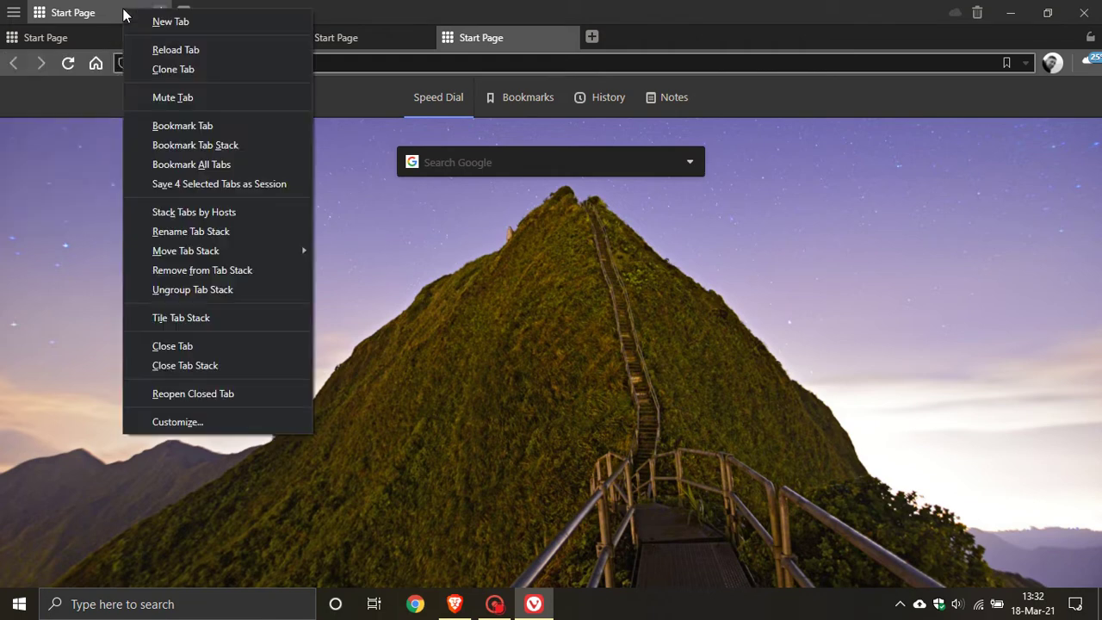
click(228, 290)
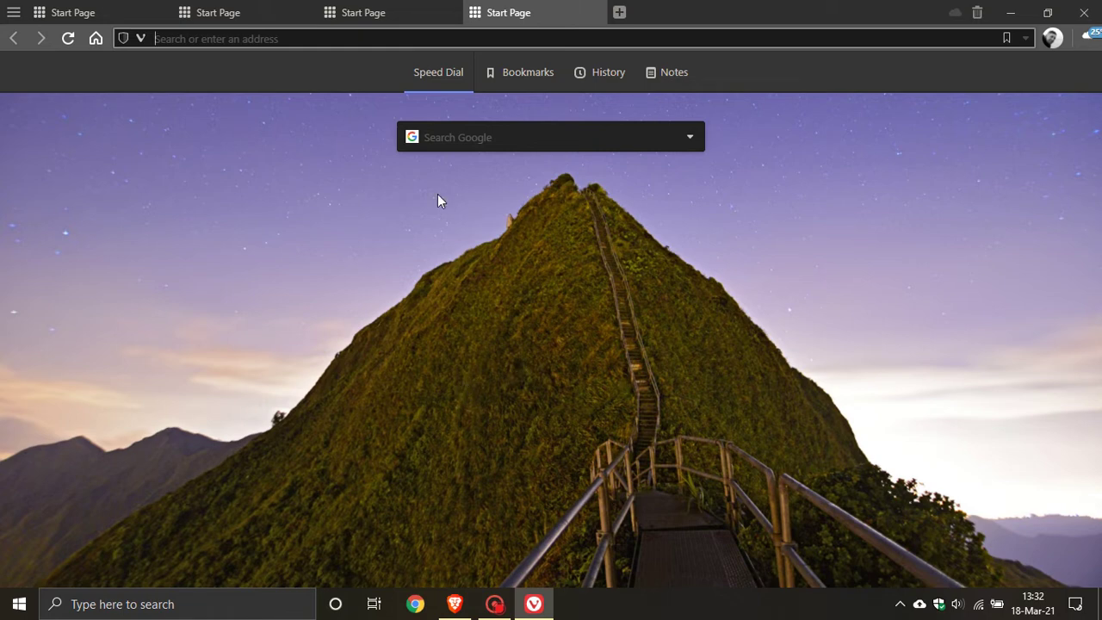
Search Google for 'abc' from the Speed Dial search field in the last tab
click(446, 142)
text(a)
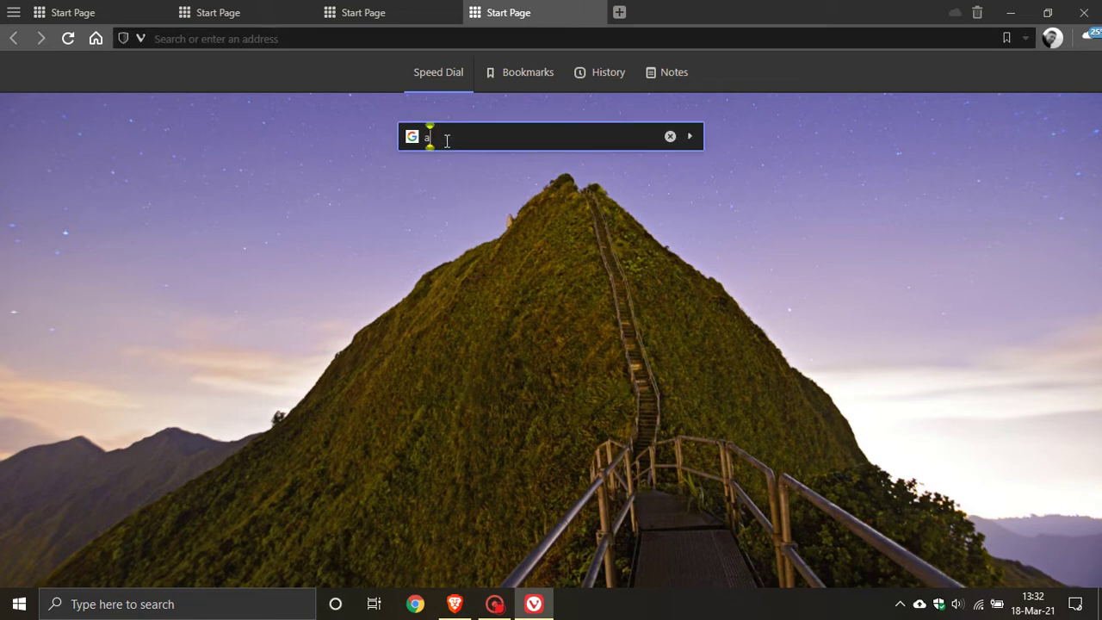
text(bcd)
key(Return)
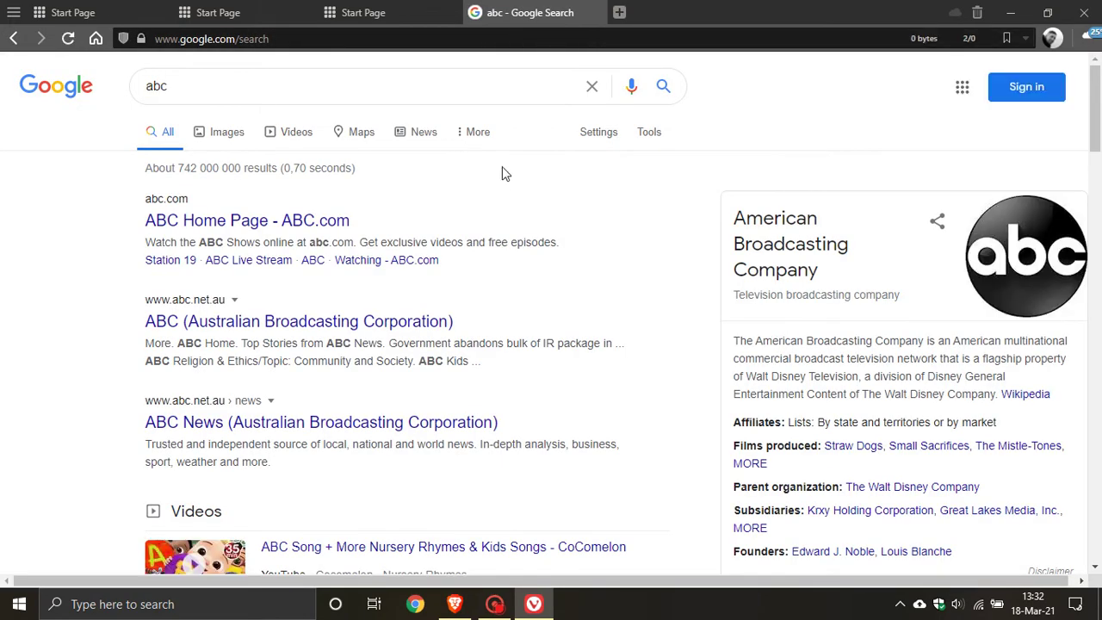
Bring up the Google results tab's context menu and view its Periodic Reload options
right_click(514, 17)
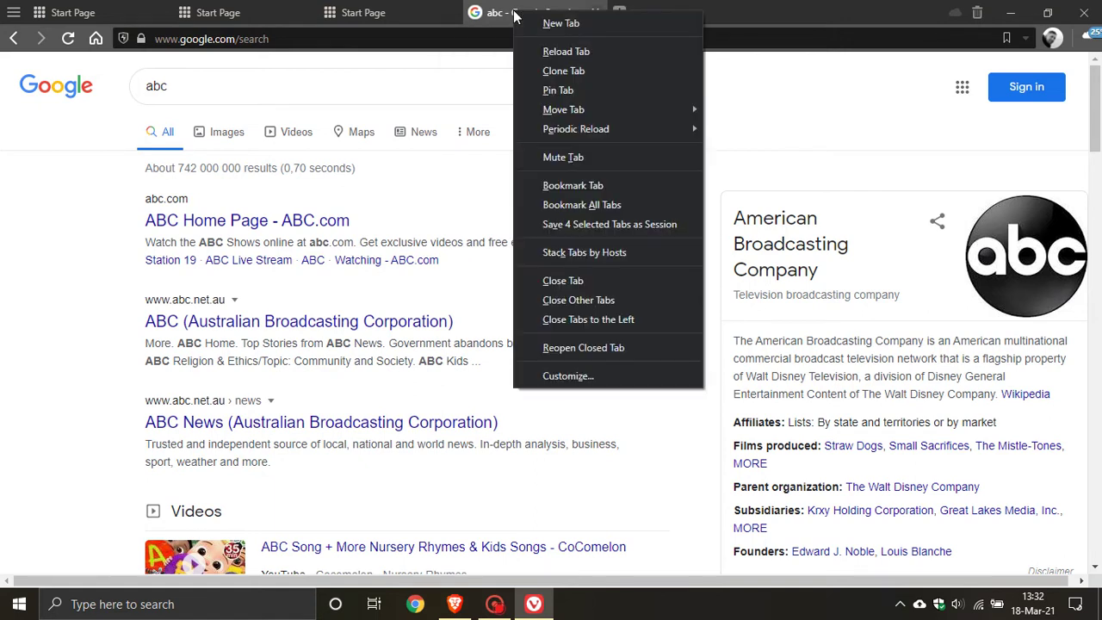
mouse_move(566, 129)
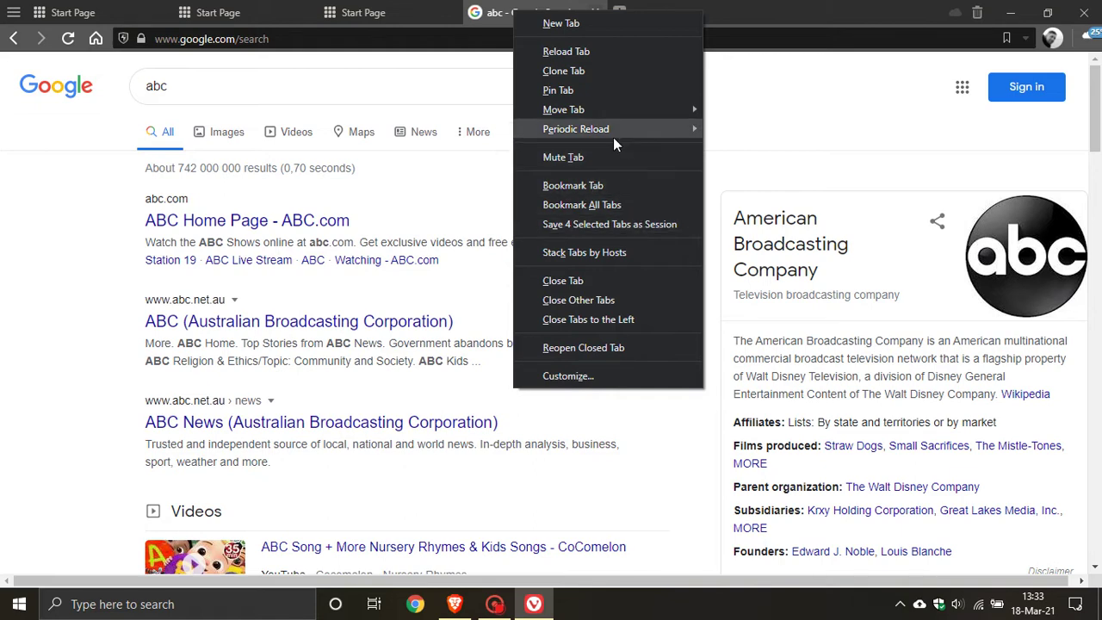
mouse_move(613, 136)
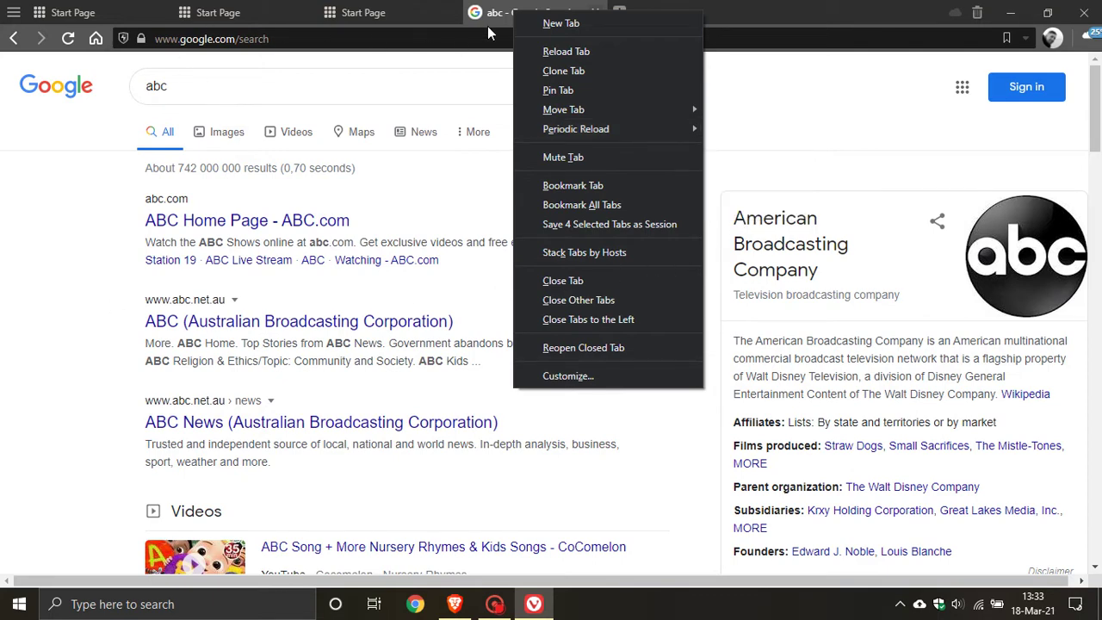
On the third Start Page tab, launch Quick Commands from the Vivaldi main menu
click(405, 11)
click(405, 10)
click(13, 12)
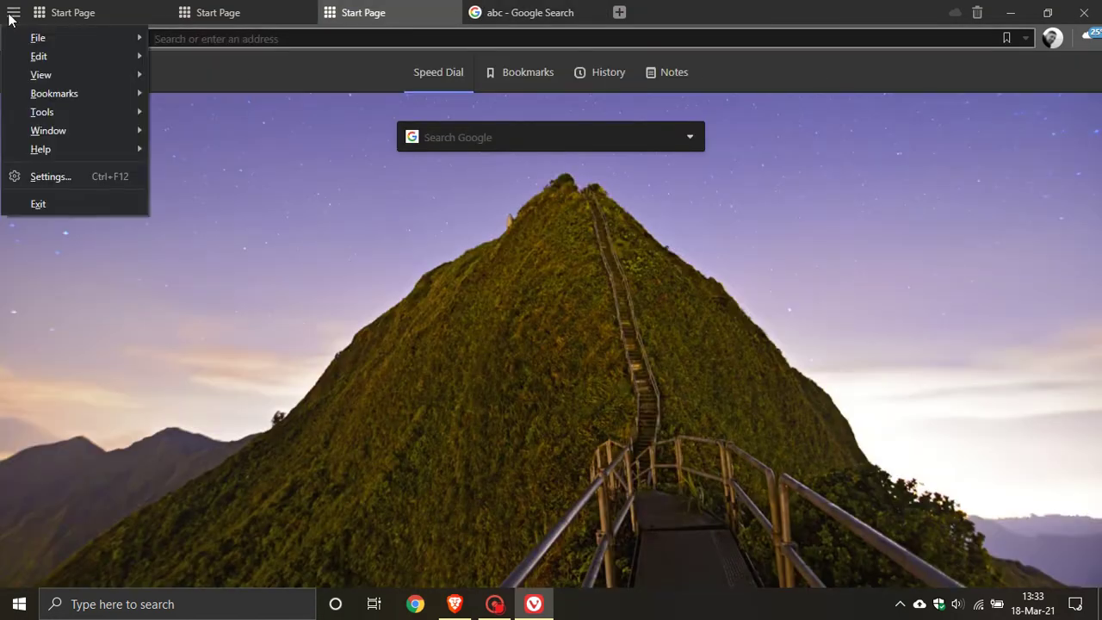
mouse_move(75, 115)
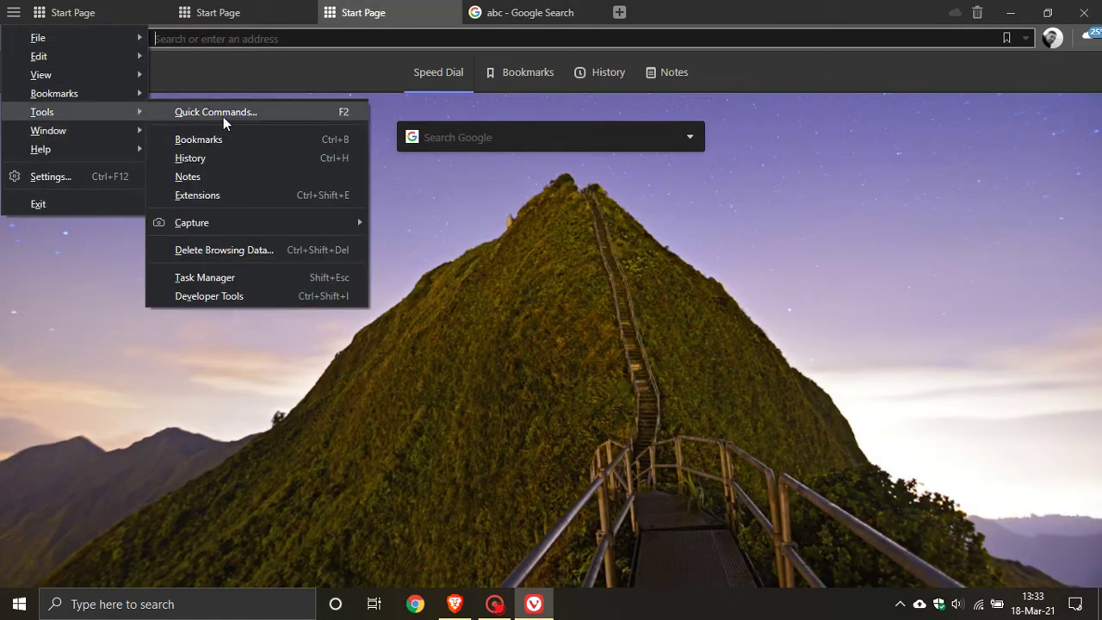
click(223, 116)
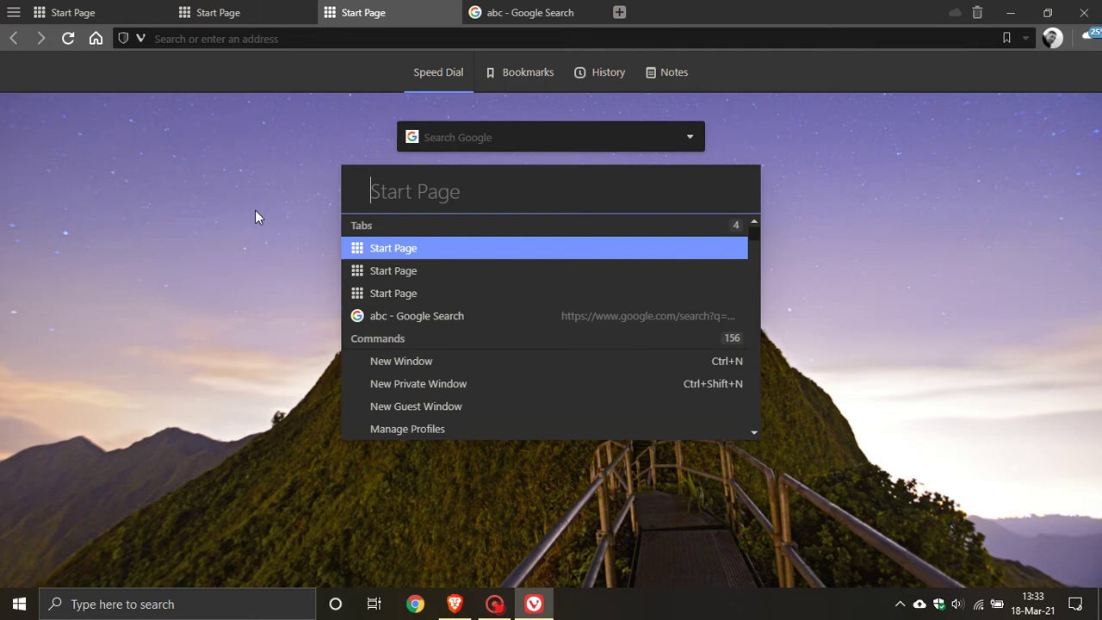
Search Google for 'how big is japan', then close that tab and the abc search tab
text(how )
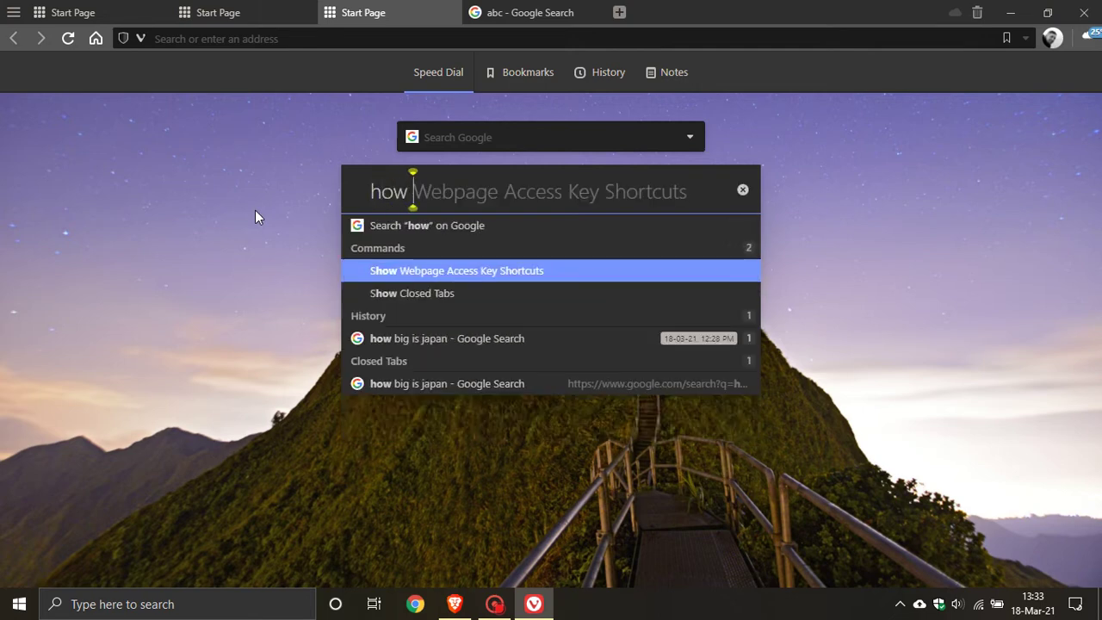
text(big i)
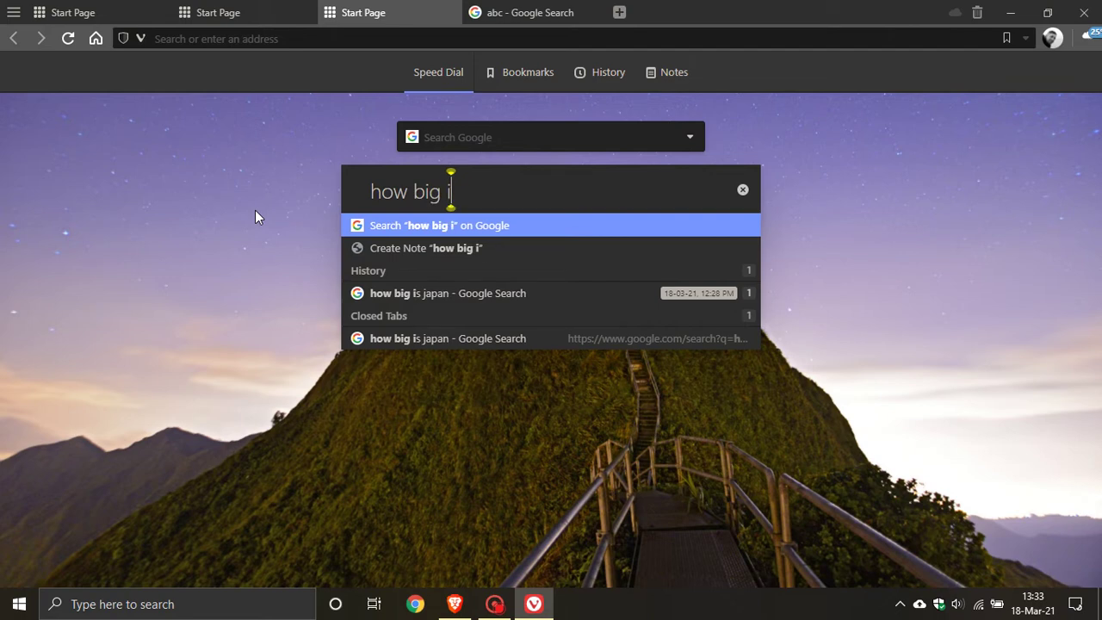
text(s japan)
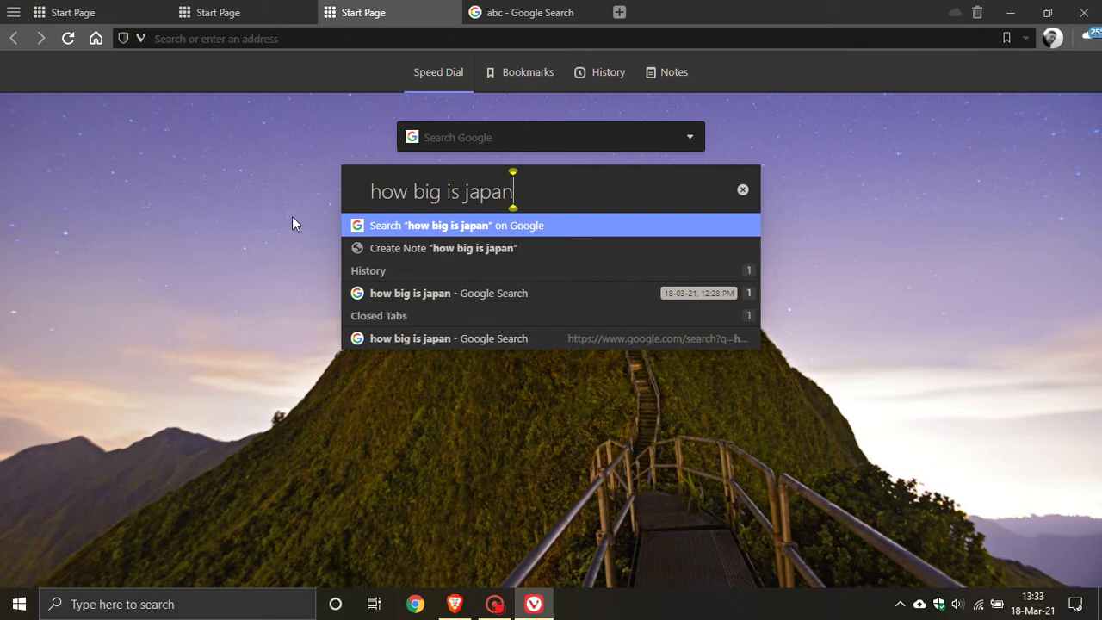
click(461, 231)
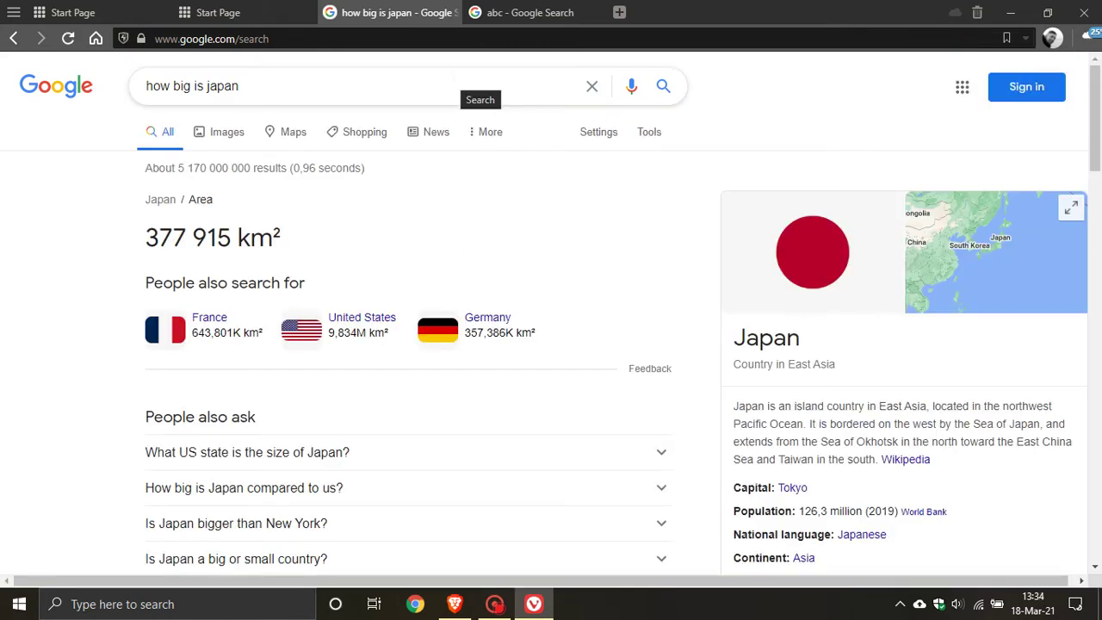
click(448, 13)
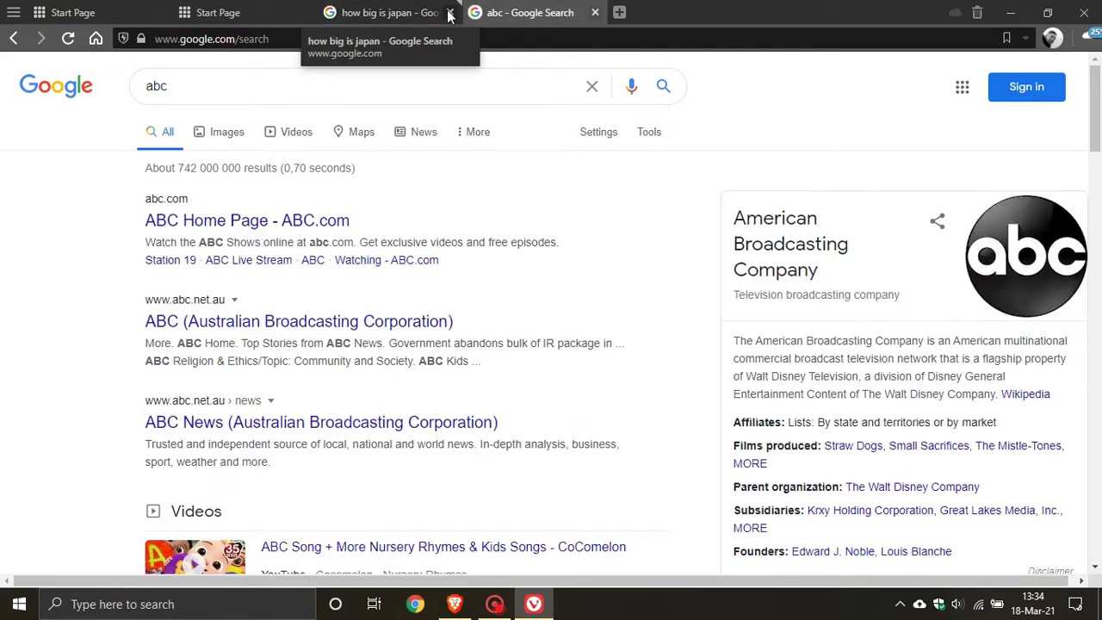
click(449, 13)
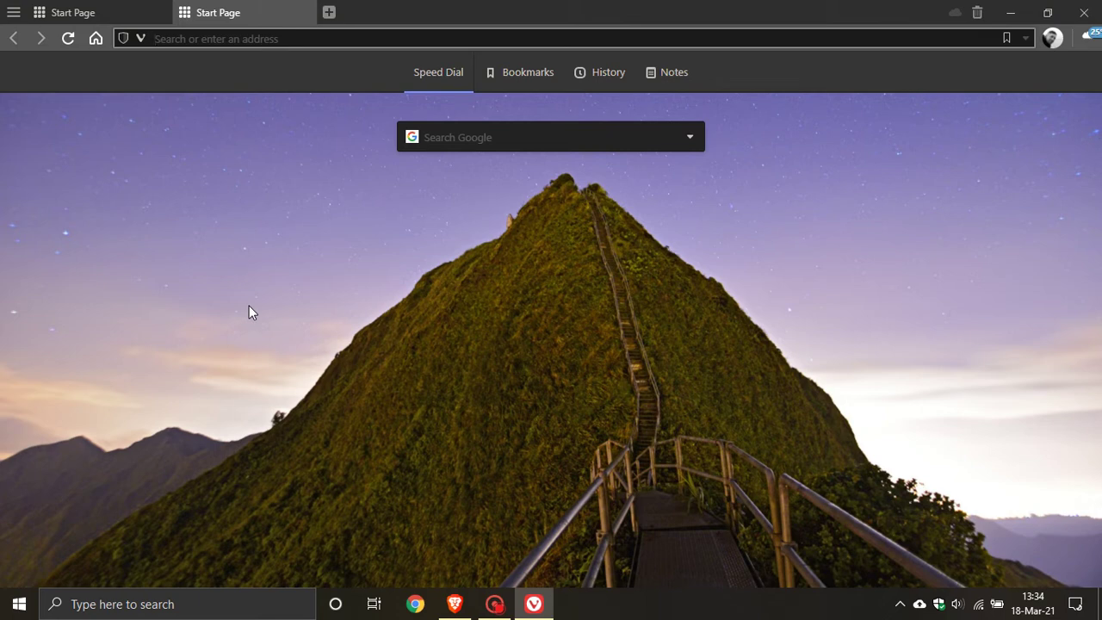
Open the 'What's new in Vivaldi' bookmark and scroll through the 3.7 highlights
click(14, 13)
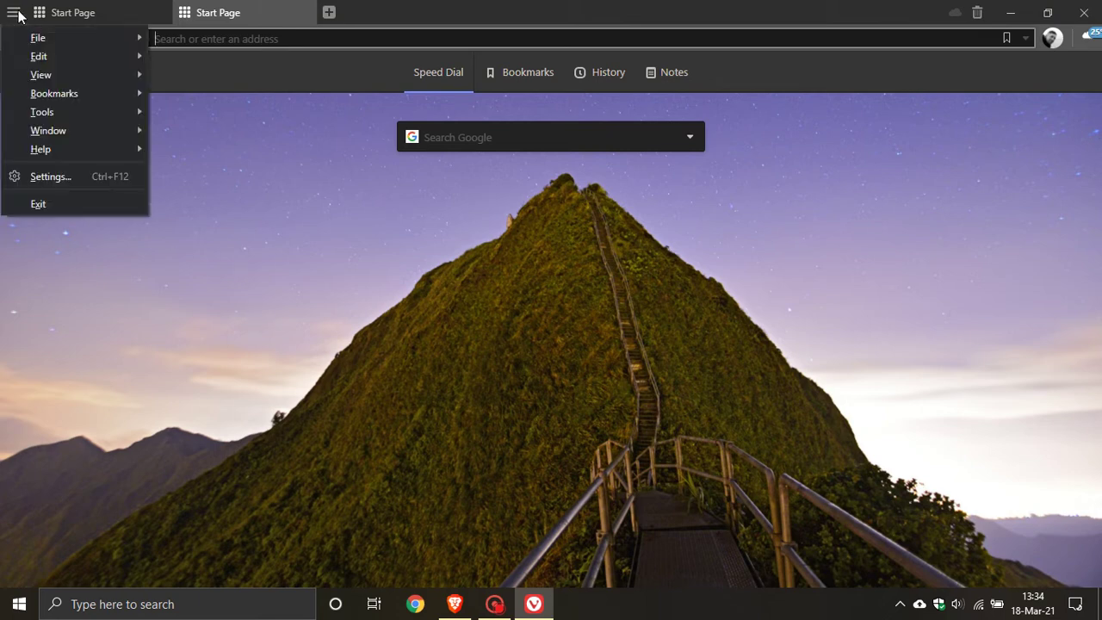
mouse_move(63, 92)
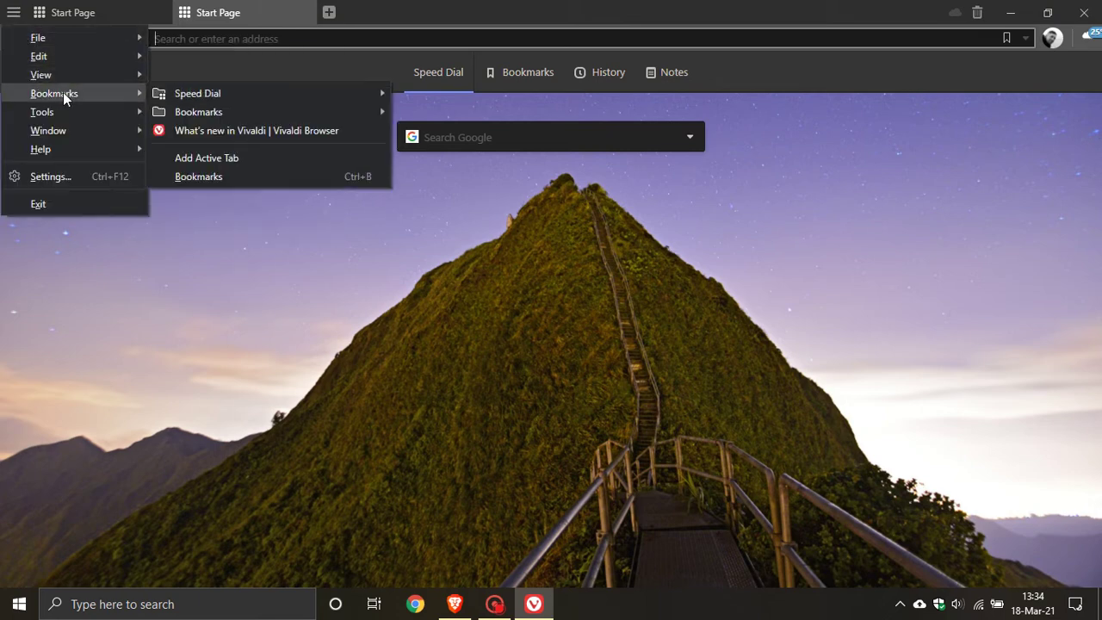
click(247, 132)
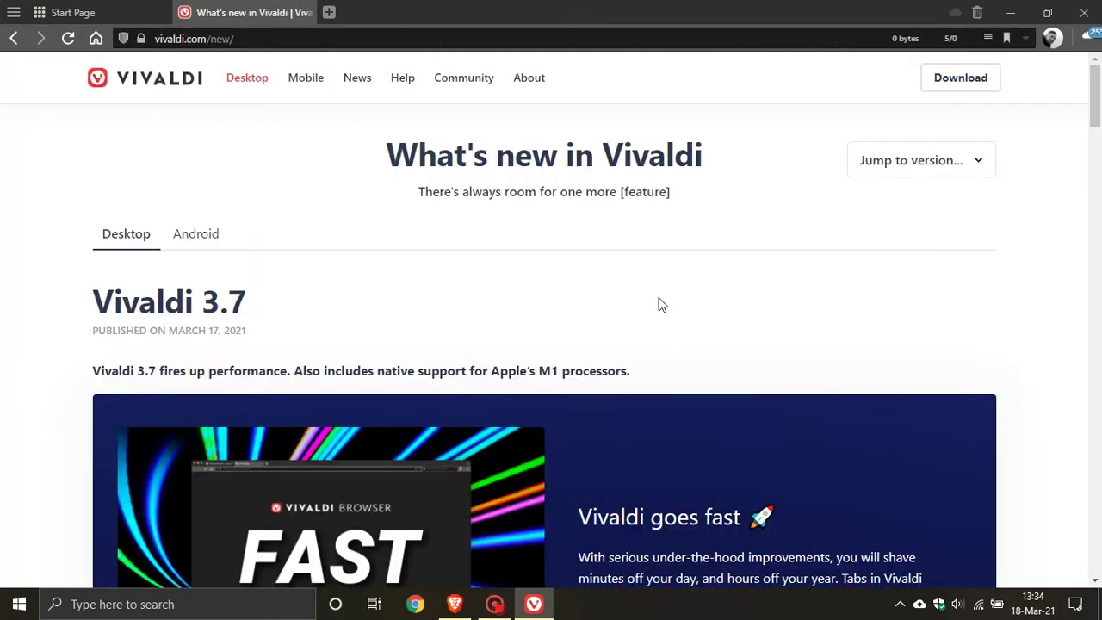
scroll(698, 304, down, 5)
scroll(698, 304, down, 10)
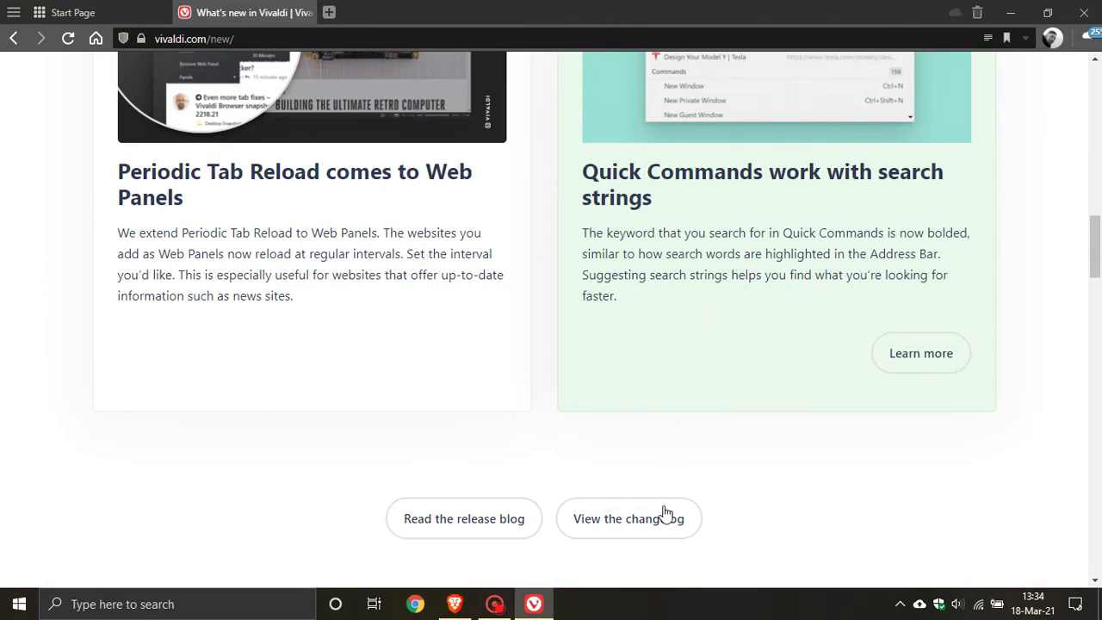
Read through the 3.6-to-3.7 changelog, then close it and the What's new page
click(632, 524)
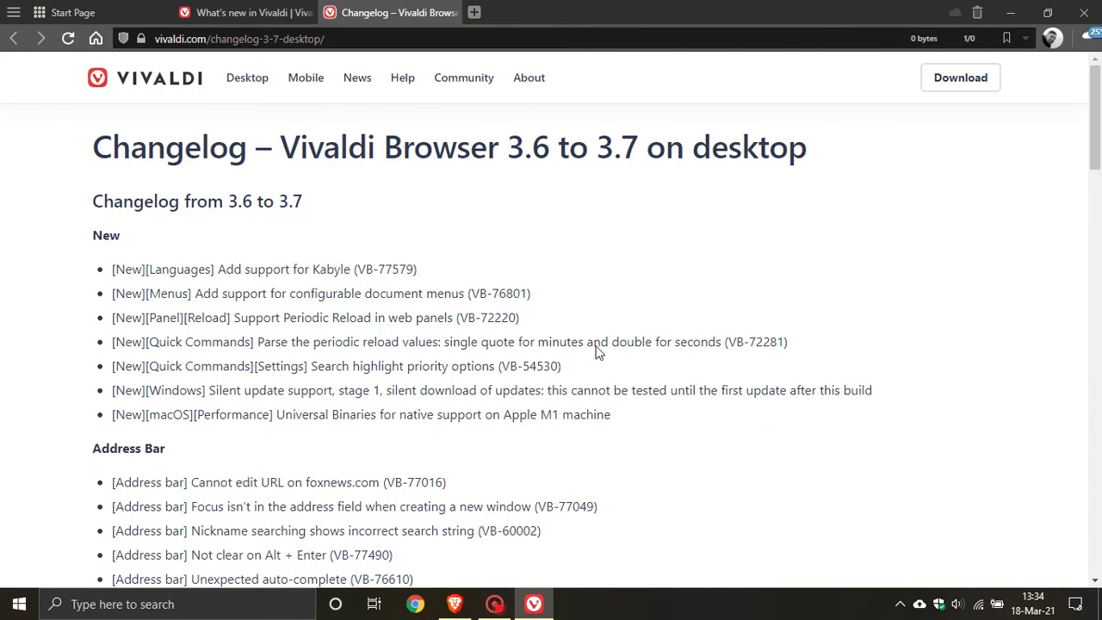
scroll(670, 283, down, 1)
scroll(671, 283, down, 1)
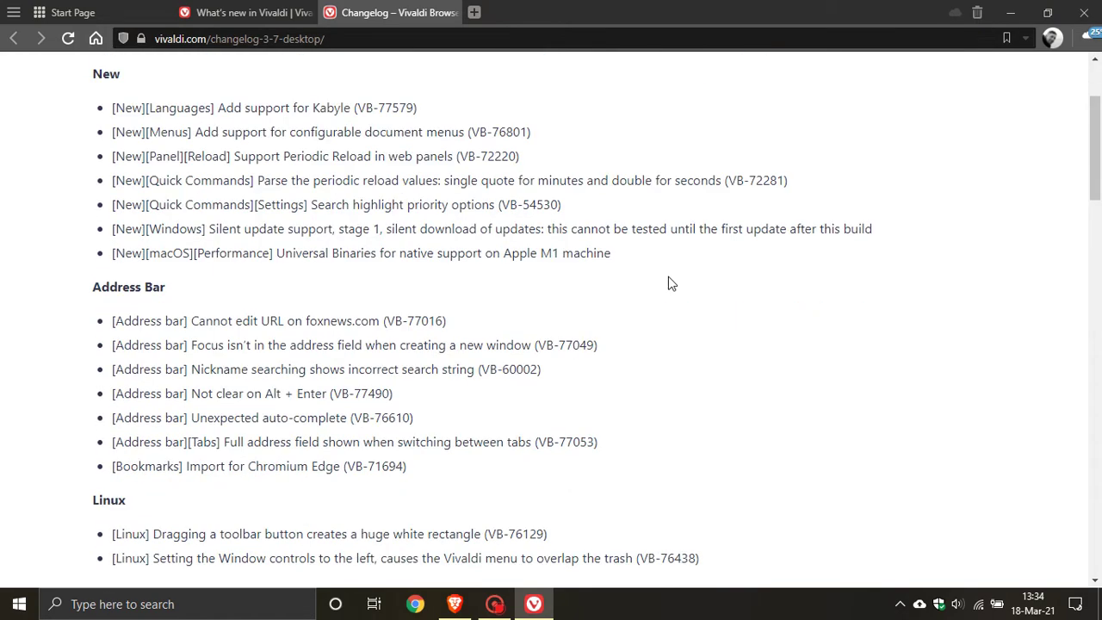
scroll(670, 283, down, 4)
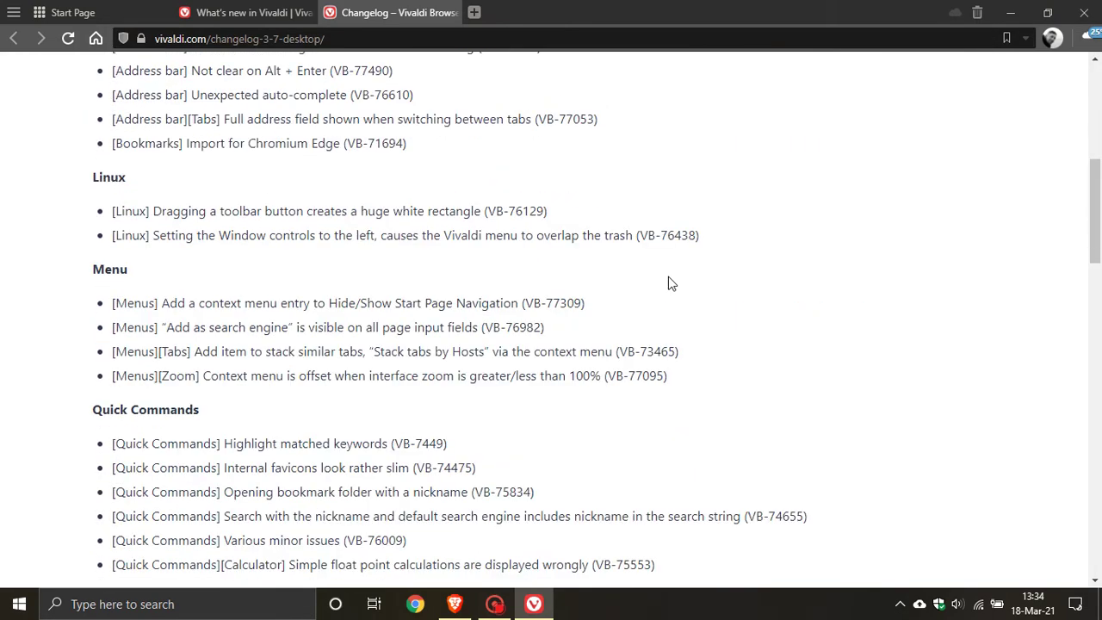
scroll(670, 283, down, 9)
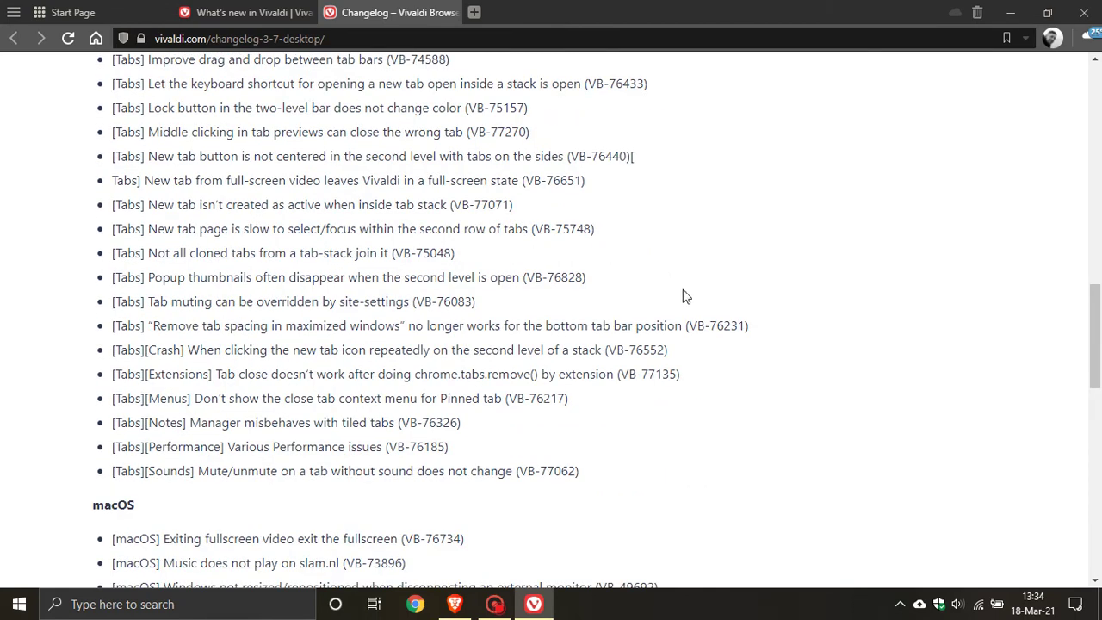
scroll(682, 296, up, 4)
scroll(683, 296, up, 10)
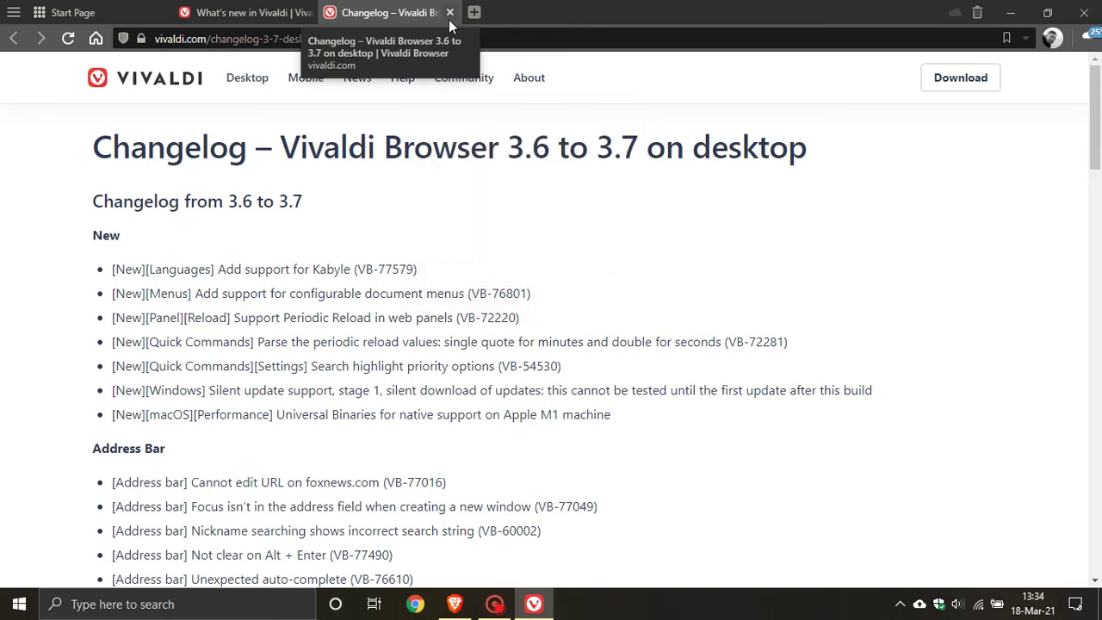
click(448, 19)
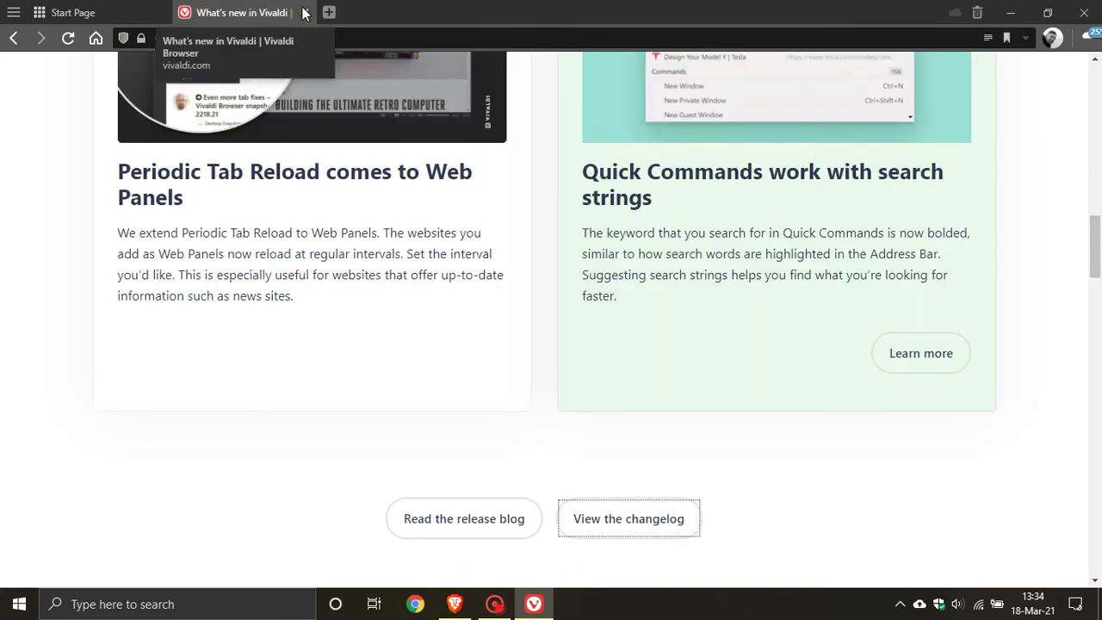
click(306, 13)
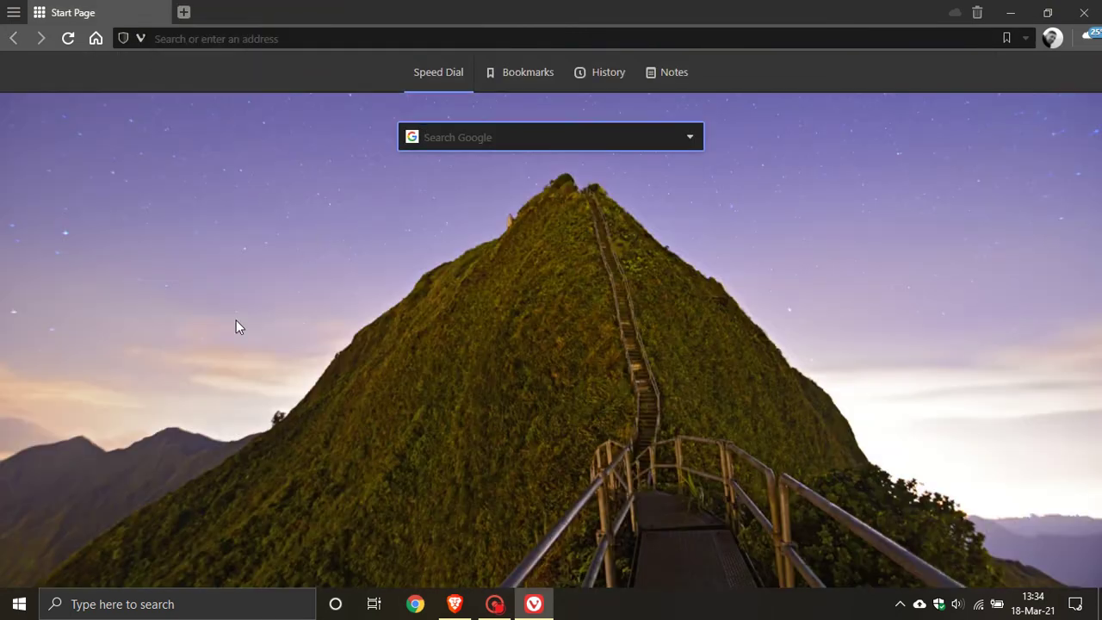
click(10, 10)
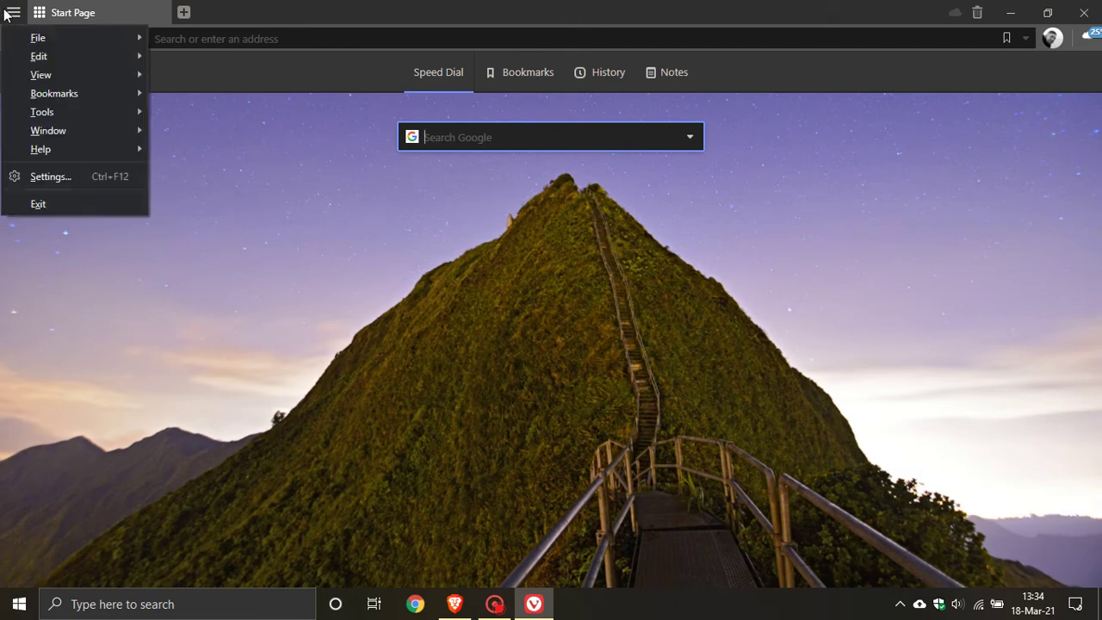
mouse_move(83, 154)
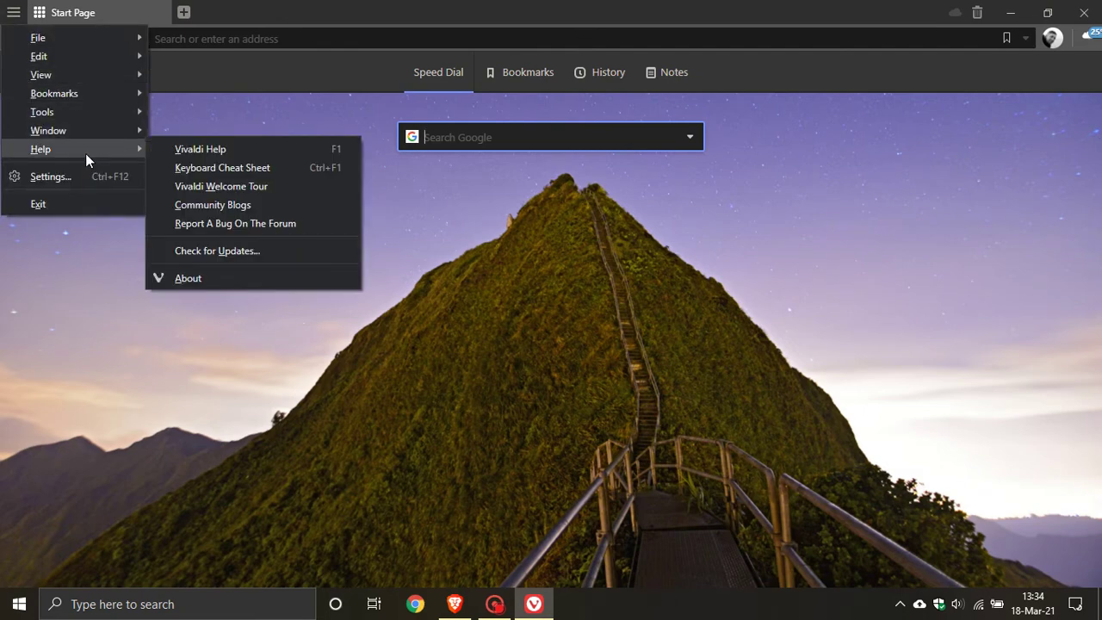
click(254, 251)
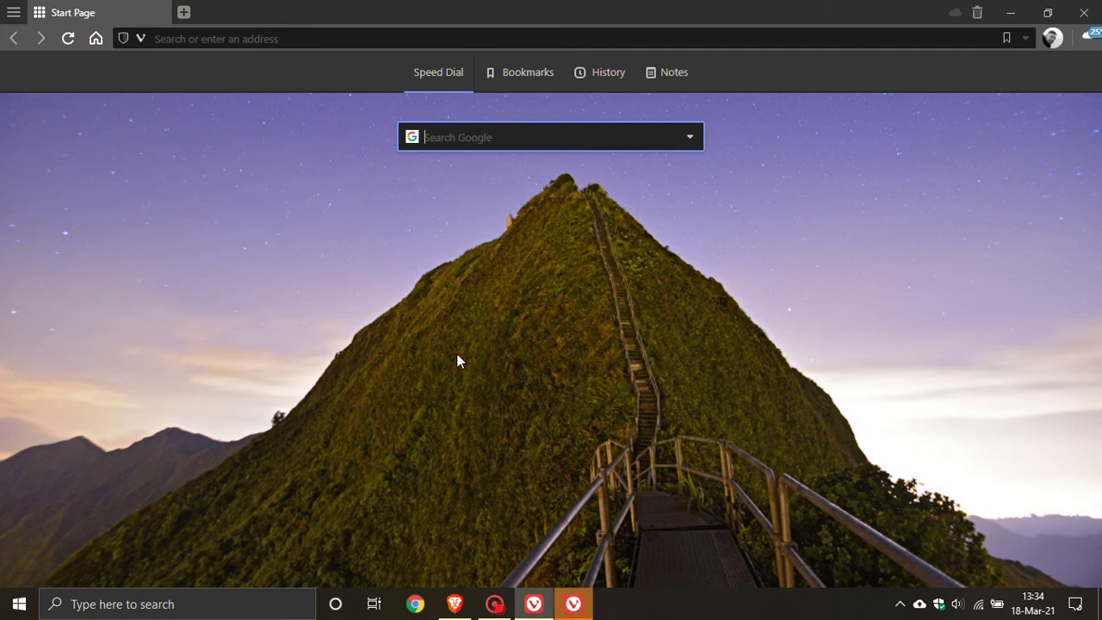
click(573, 604)
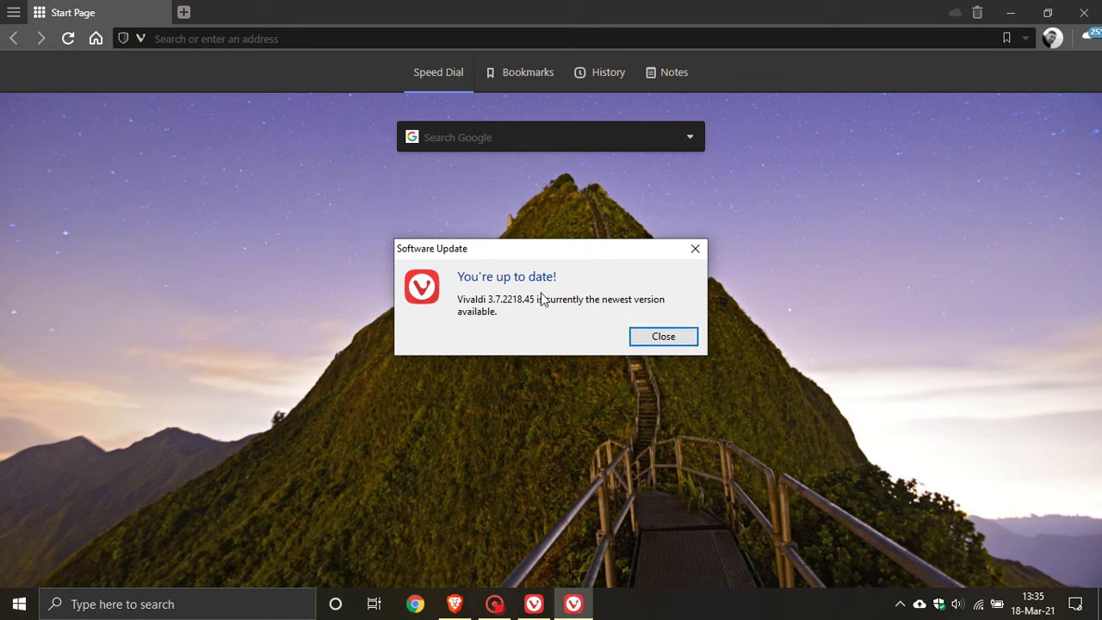
click(663, 338)
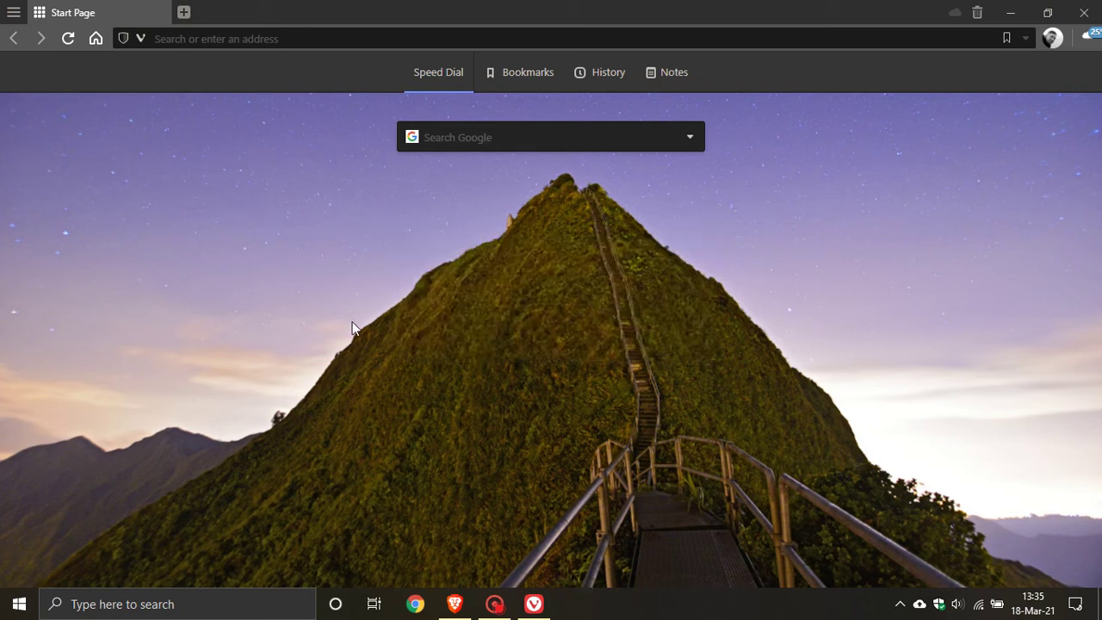
Open Help > About to show Vivaldi 3.7.2218.45 build details, then return to the Start Page
click(13, 12)
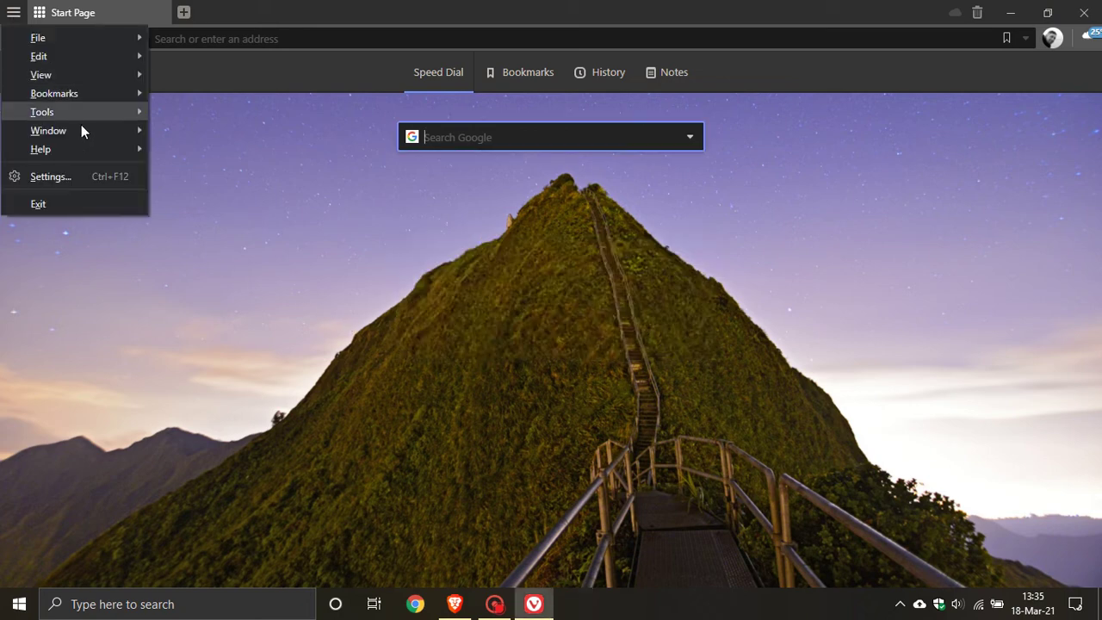
mouse_move(97, 151)
click(232, 278)
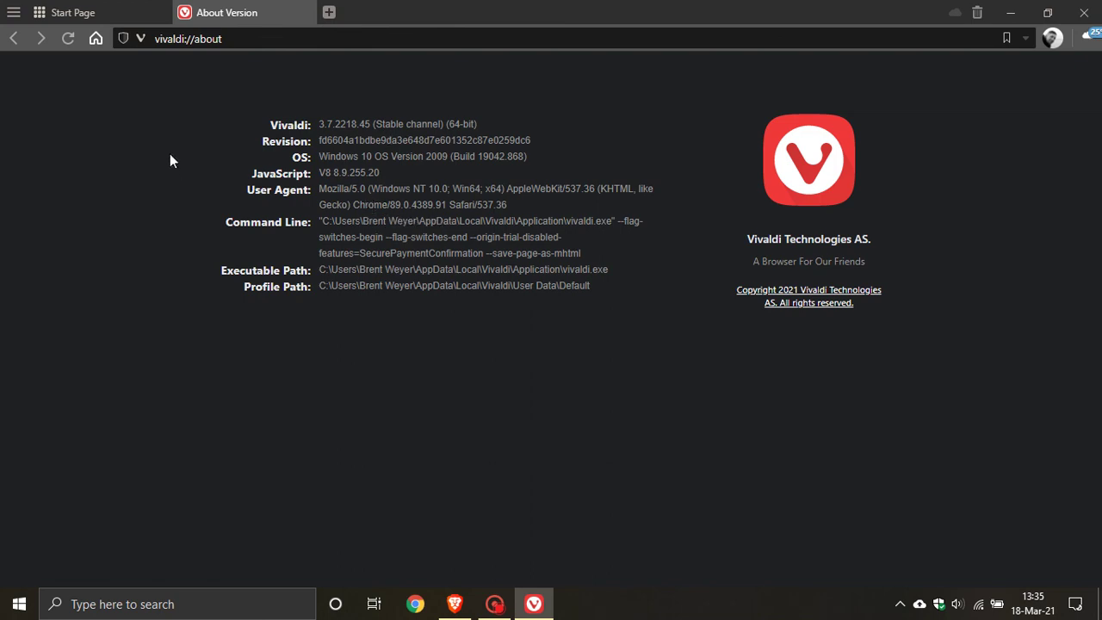
click(99, 17)
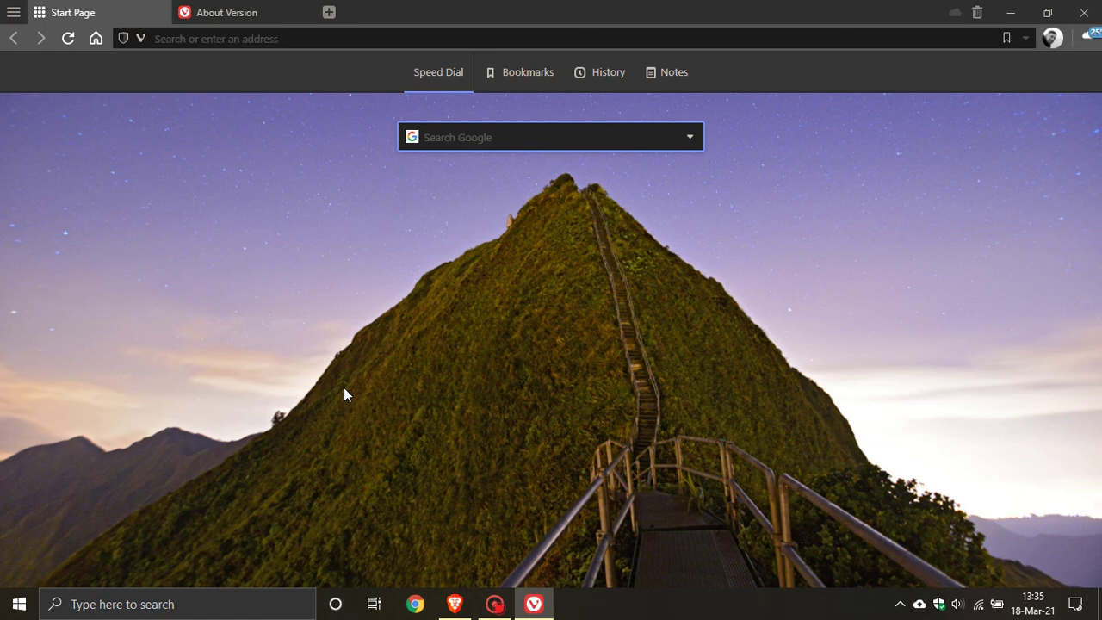